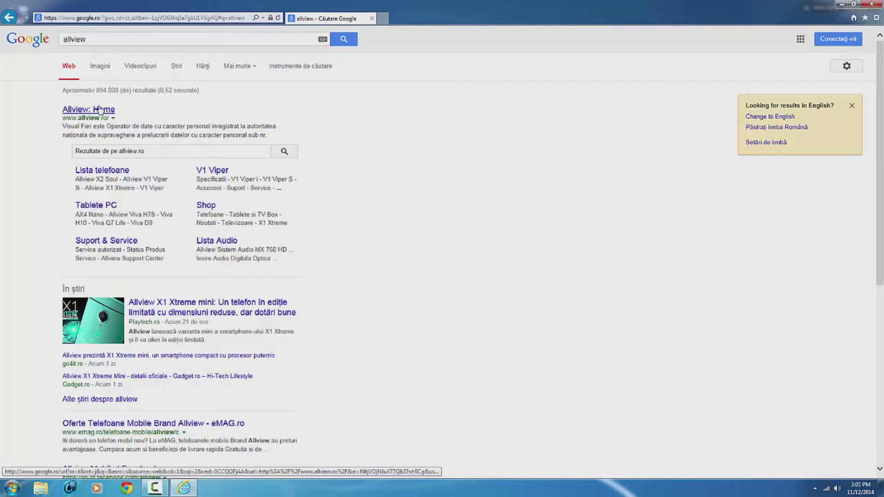
Step: Open the Allview website from the search results and go to the Viva i10G tablet's software update procedure
click(98, 110)
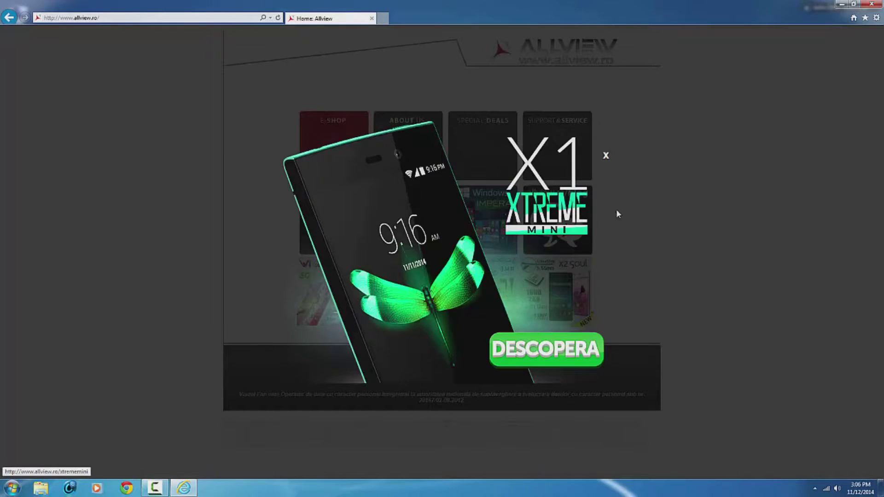
click(606, 156)
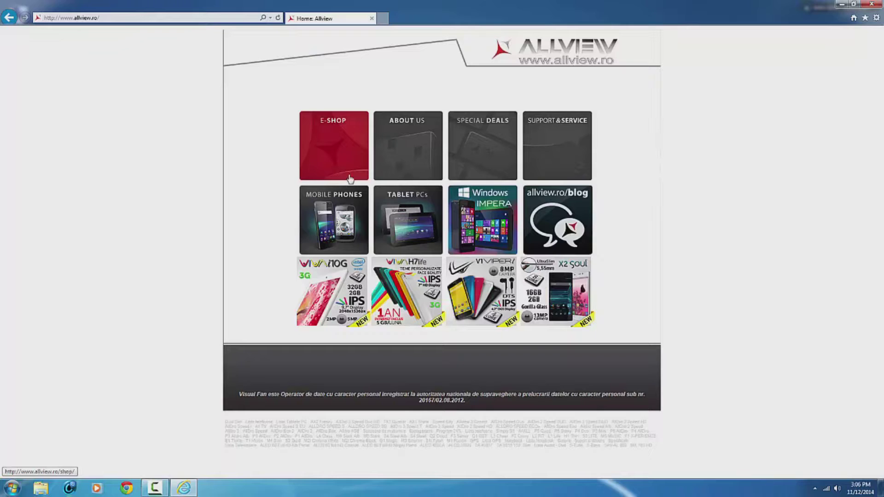
click(417, 233)
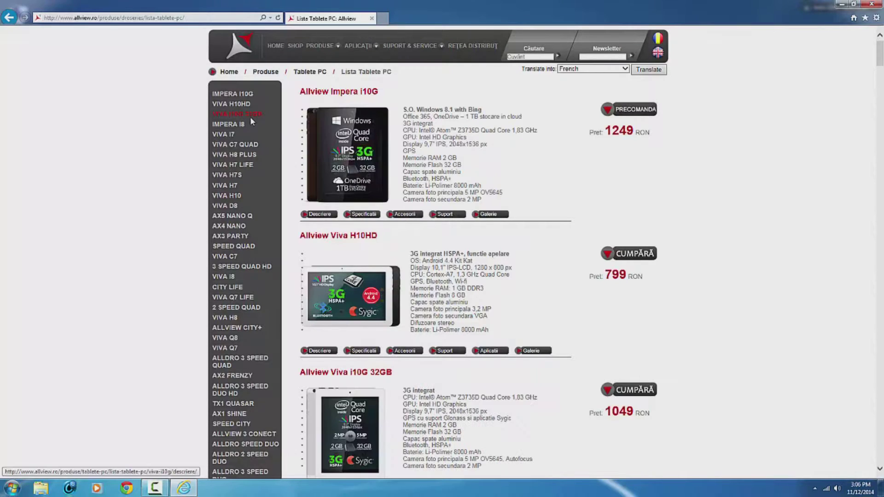
click(232, 115)
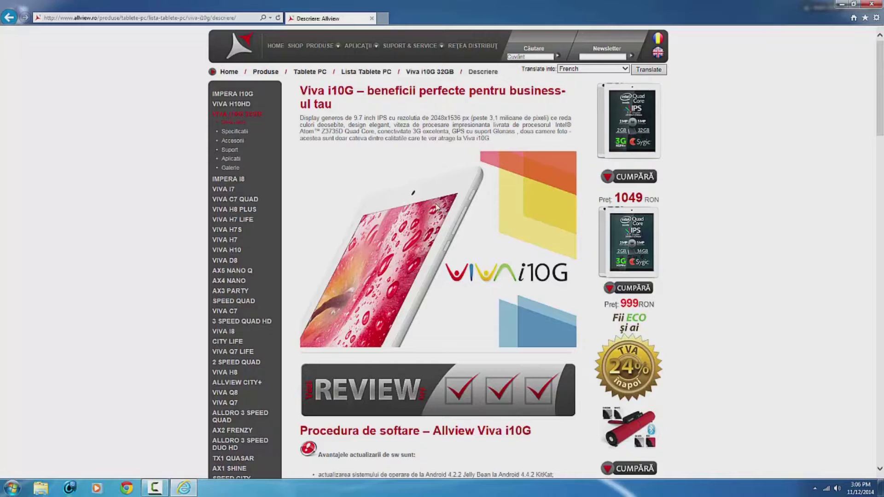
scroll(436, 208, down, 7)
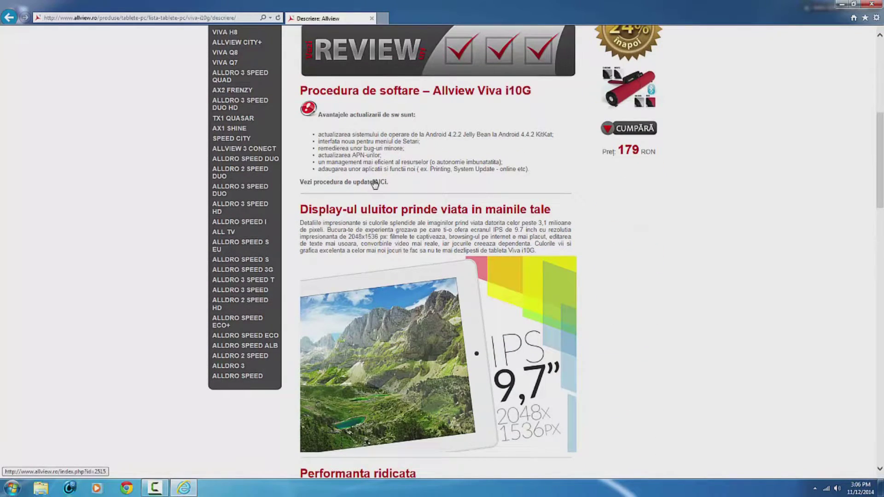
click(372, 182)
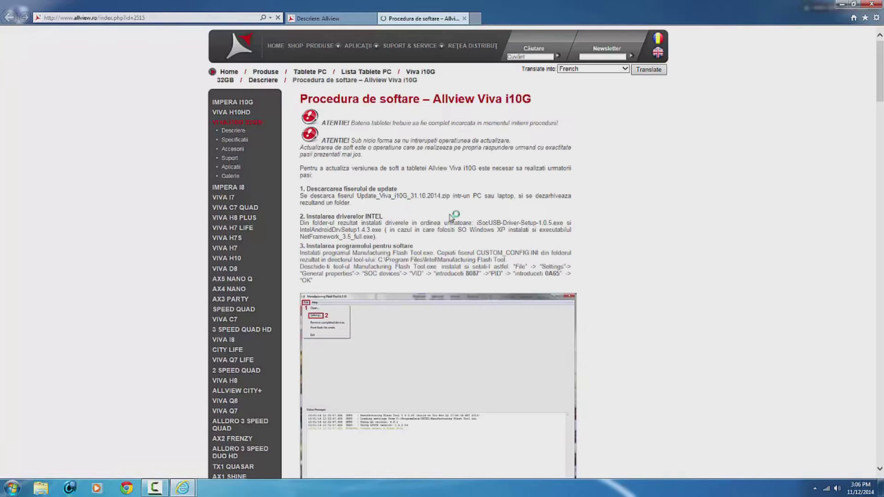
Step: Read the update procedure through to its end and check the file download it offers without saving it
scroll(451, 216, down, 12)
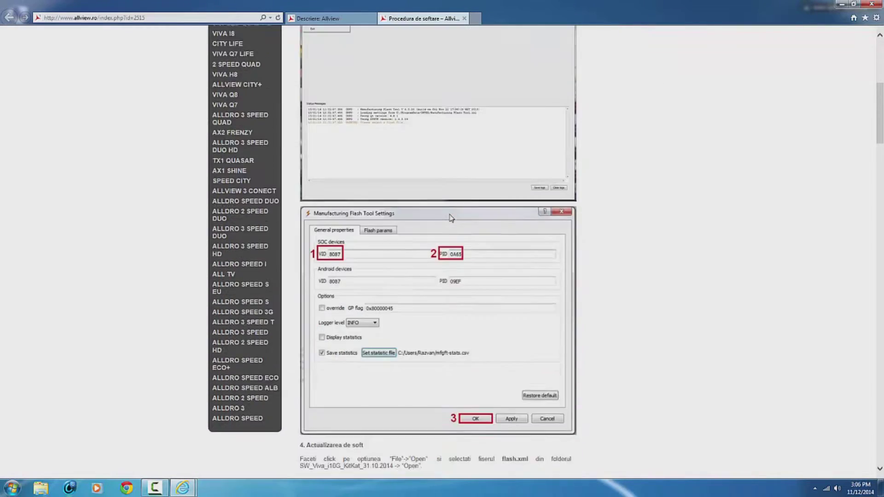
scroll(451, 218, down, 20)
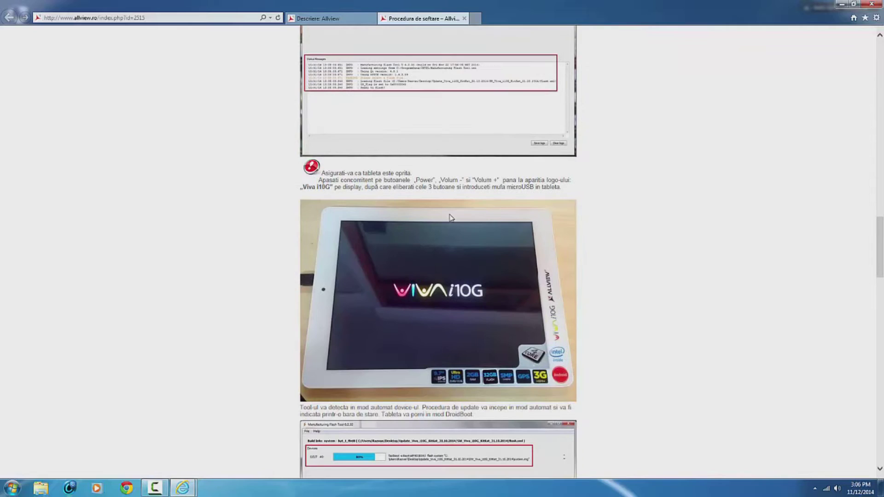
scroll(451, 218, down, 20)
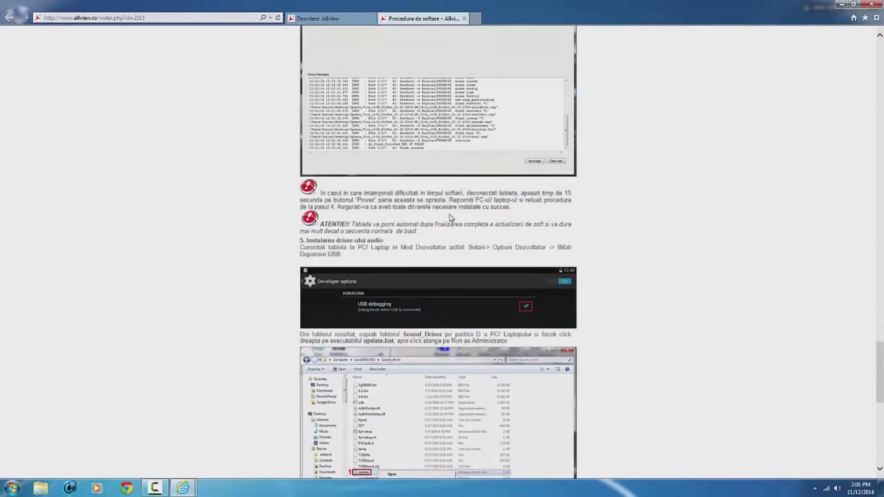
scroll(450, 218, down, 6)
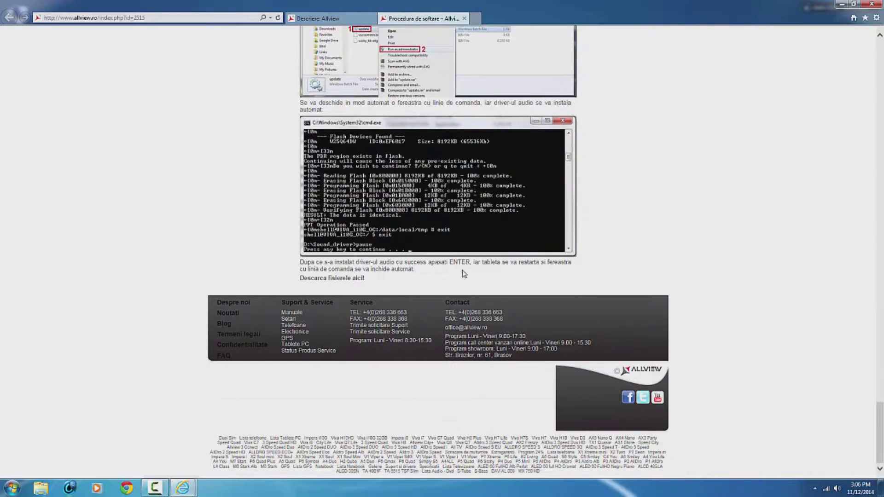
click(325, 279)
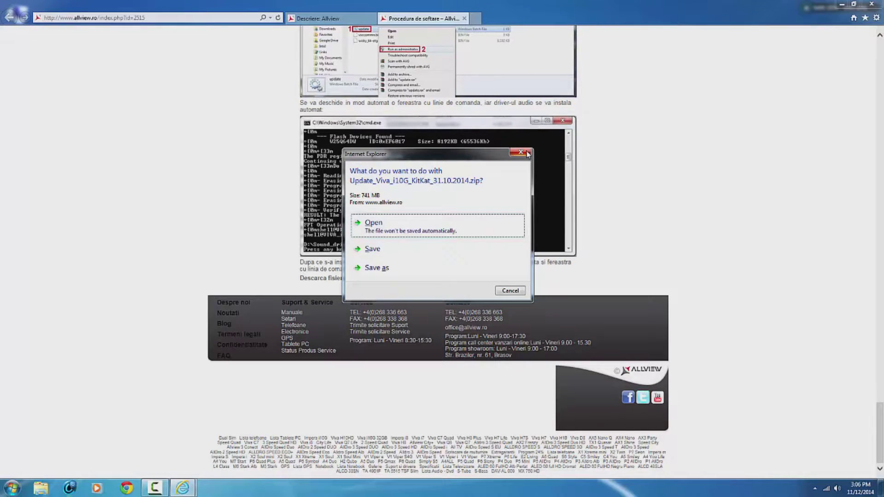
click(526, 152)
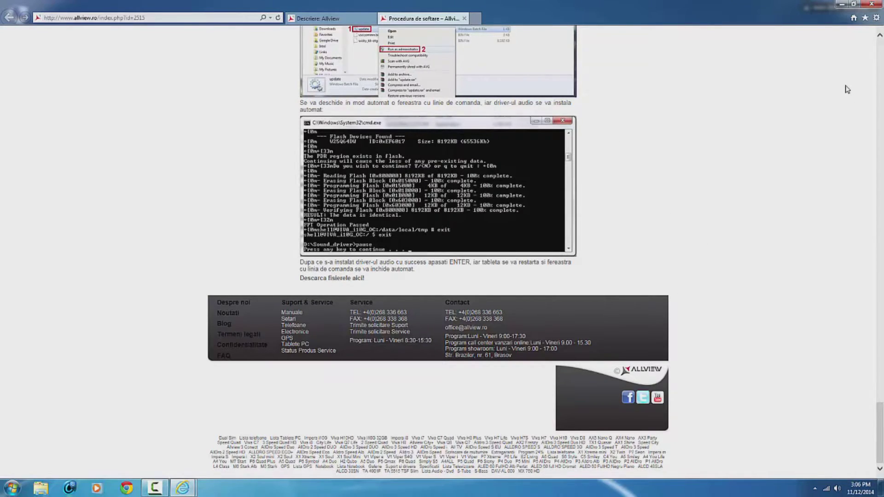
Step: Minimize the browser and extract the Update_Viva_i10G_KitKat_31.10.2014 archive in place on the desktop with 7-Zip
click(841, 5)
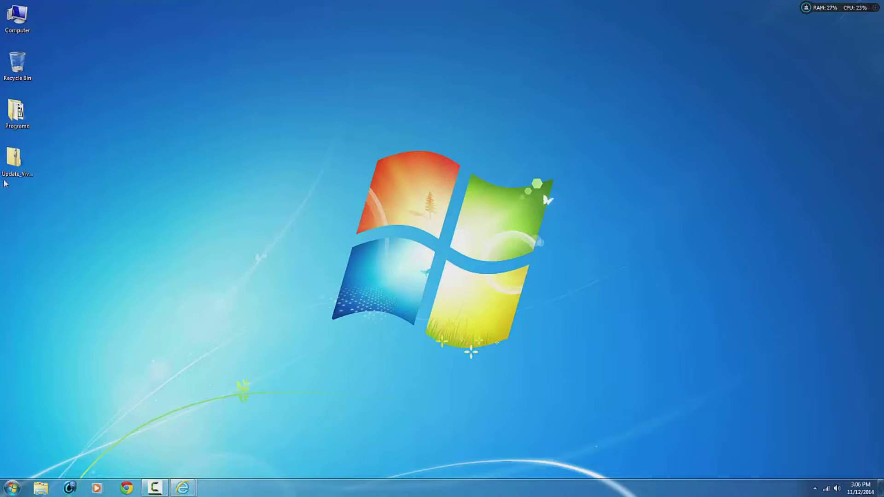
drag(11, 171, 296, 213)
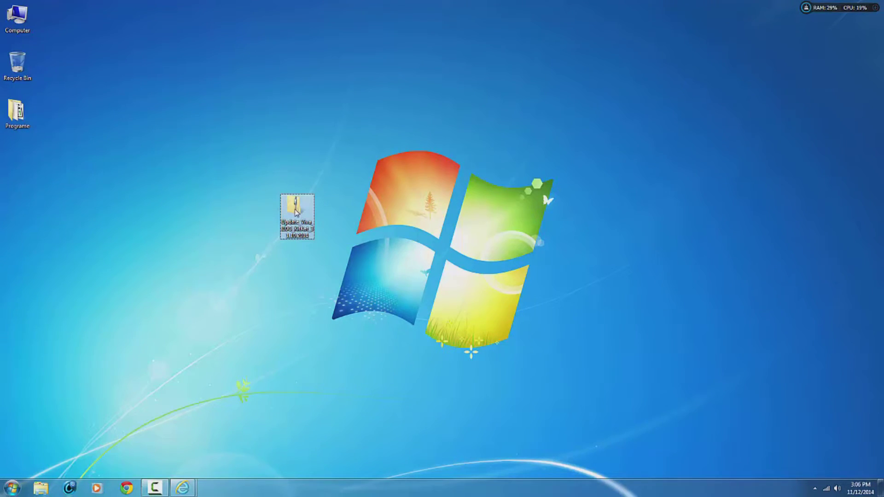
right_click(295, 212)
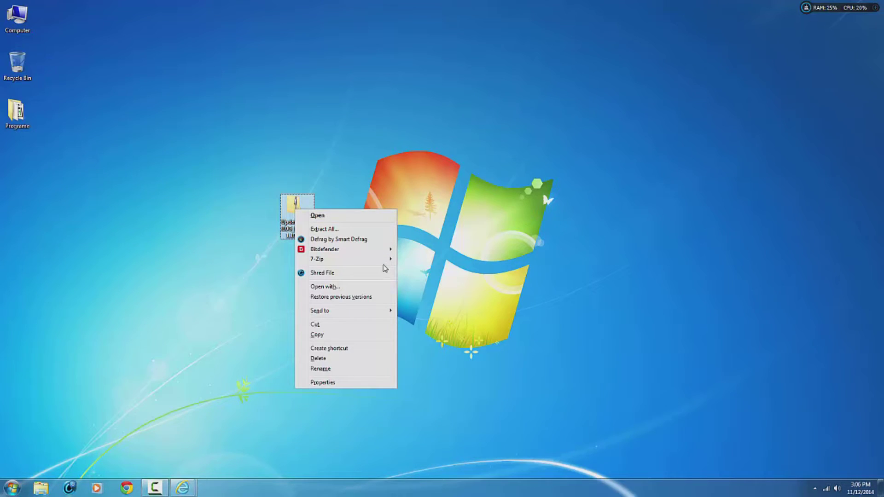
mouse_move(385, 261)
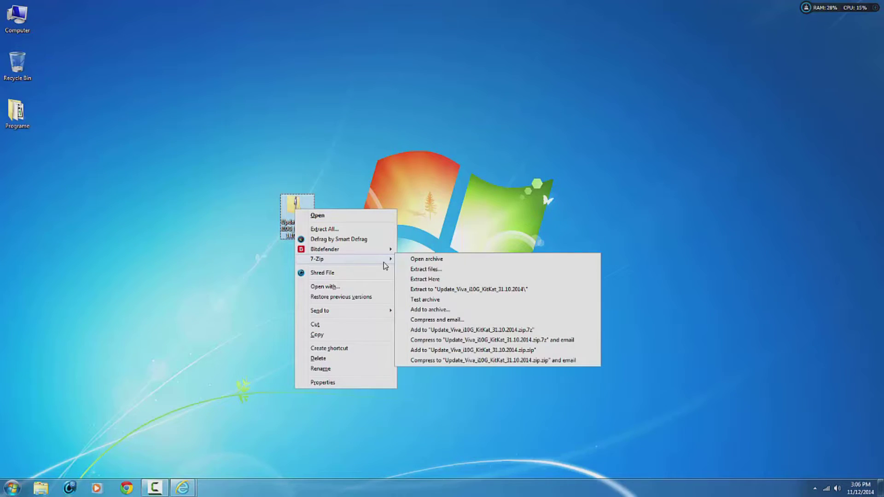
click(431, 280)
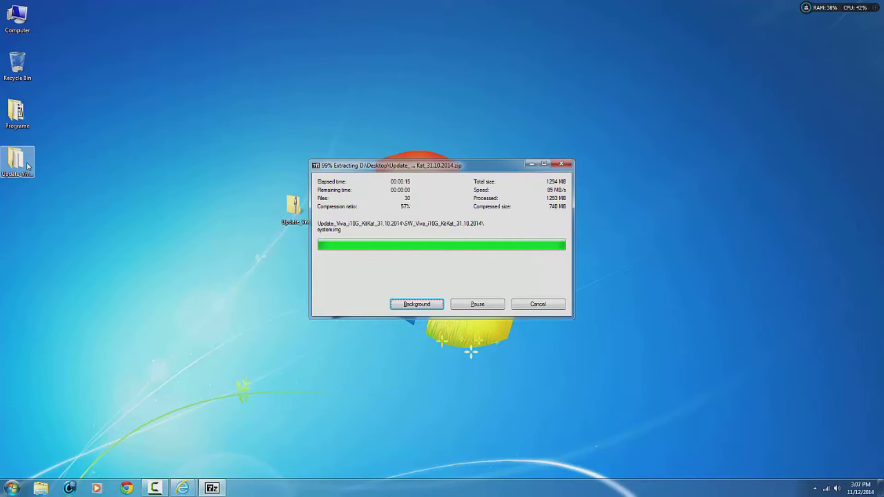
Step: Place the extracted update folder beside its archive on the desktop and open it
drag(27, 162, 245, 208)
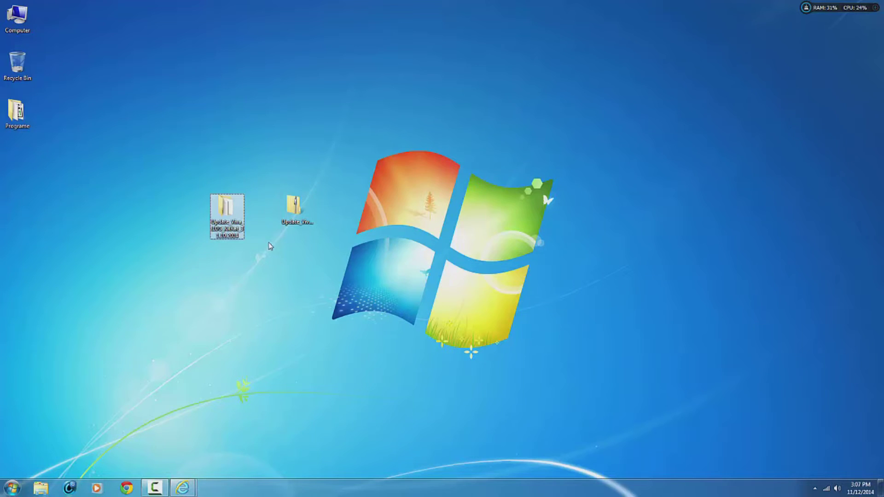
double_click(230, 210)
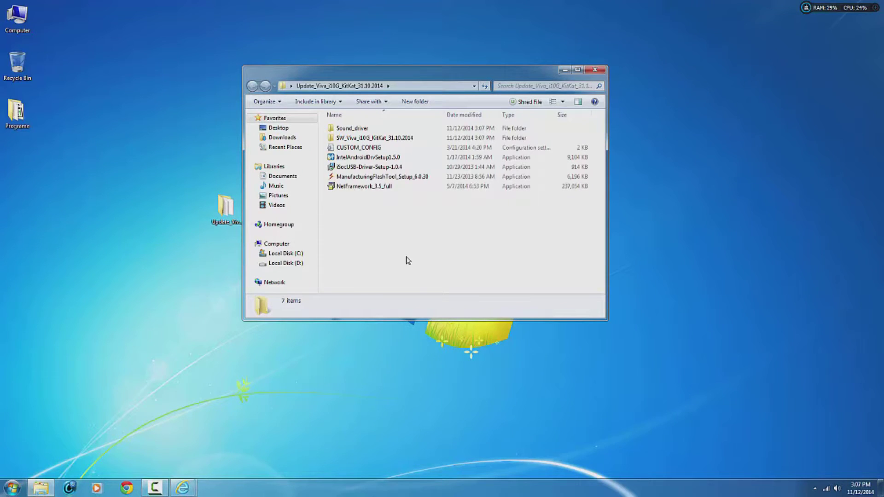
Step: Examine the Intel Android driver, iSocUSB driver, Manufacturing Flash Tool and NetFramework 3.5 installers in the update folder
click(372, 159)
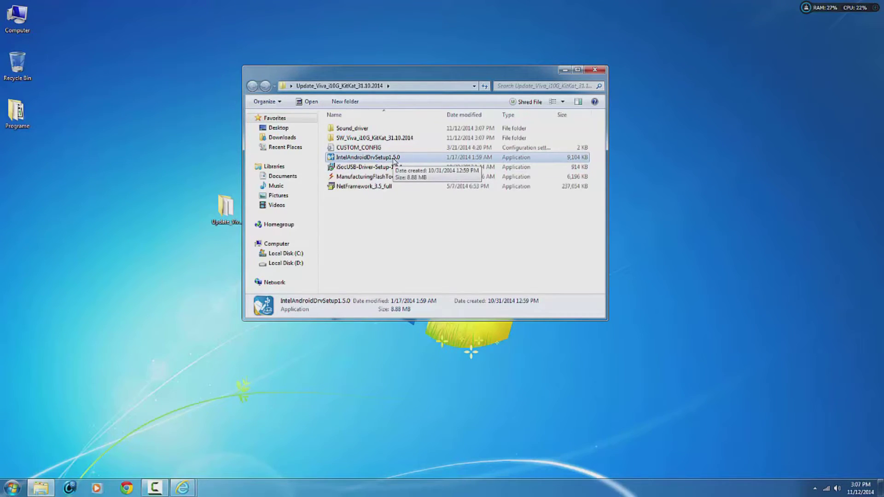
click(391, 169)
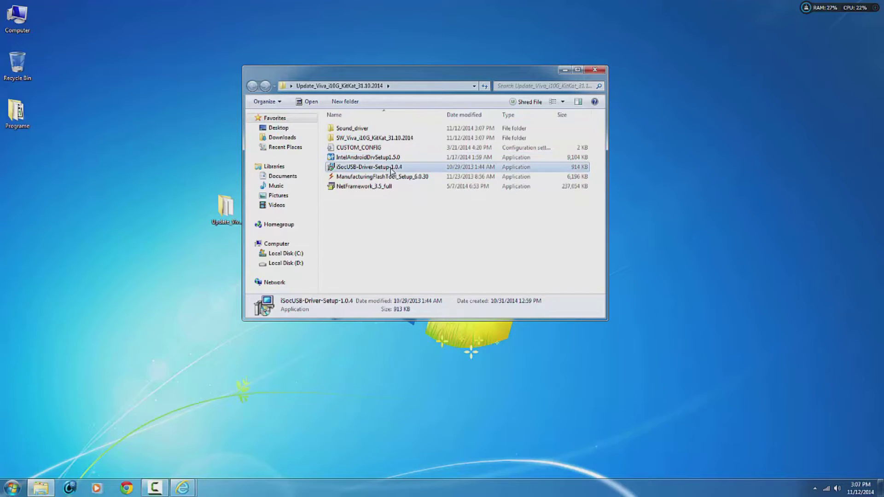
click(362, 180)
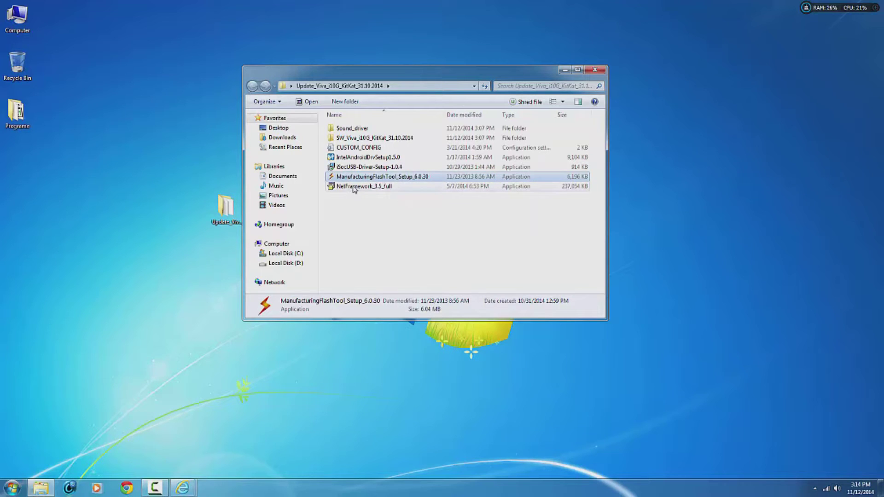
click(355, 187)
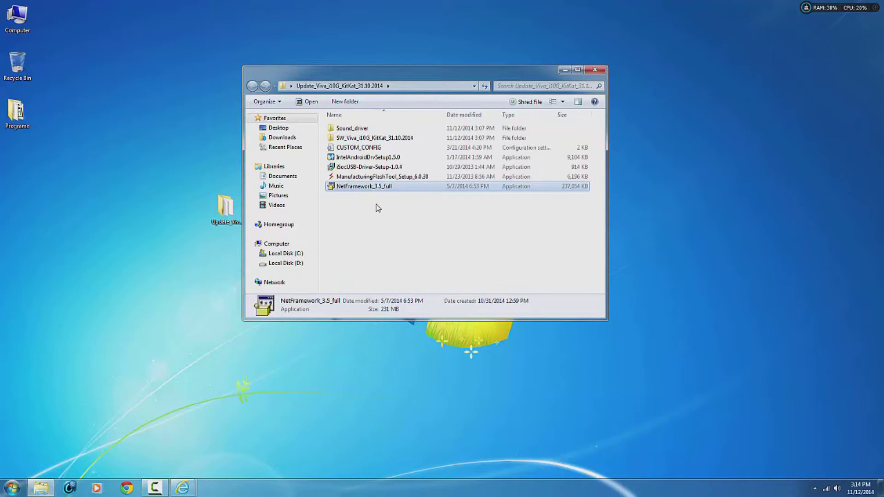
click(378, 208)
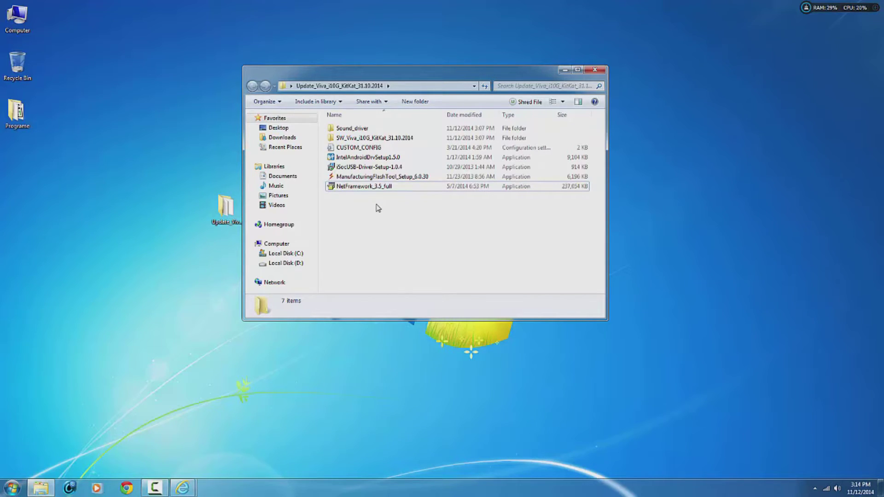
click(371, 188)
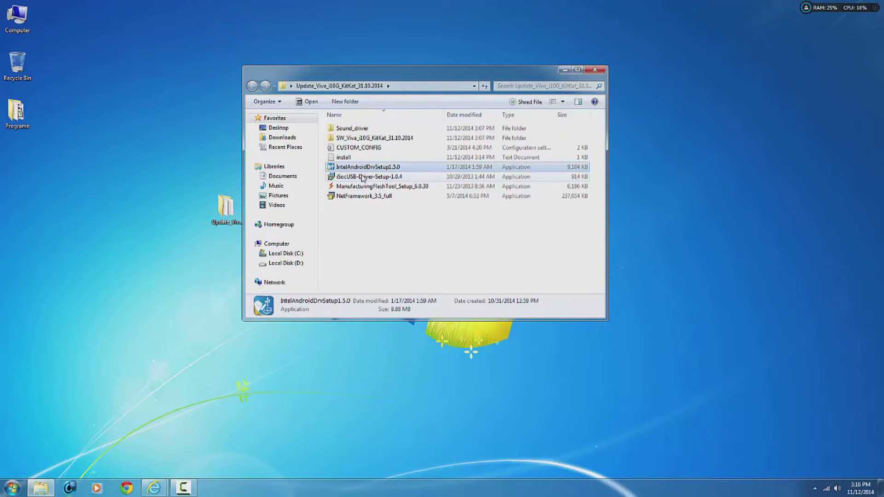
click(363, 178)
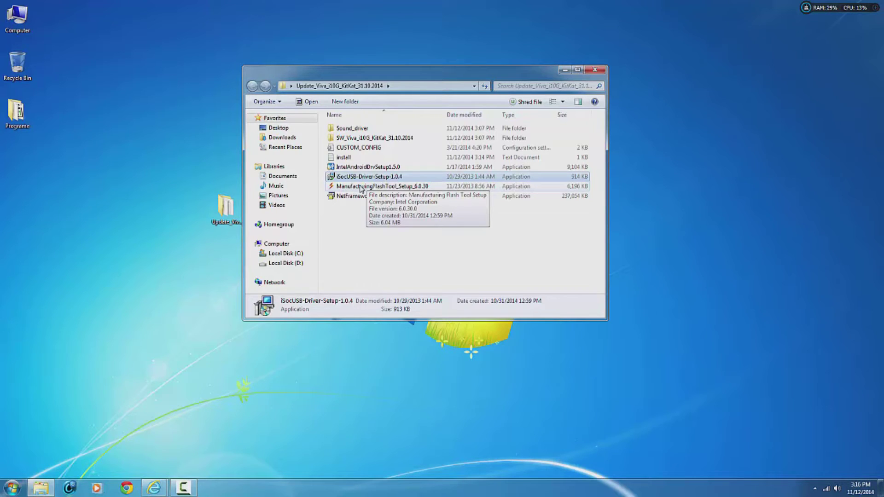
Step: Start the ManufacturingFlashTool_Setup_6.0.30 installer and accept its license agreement
click(362, 187)
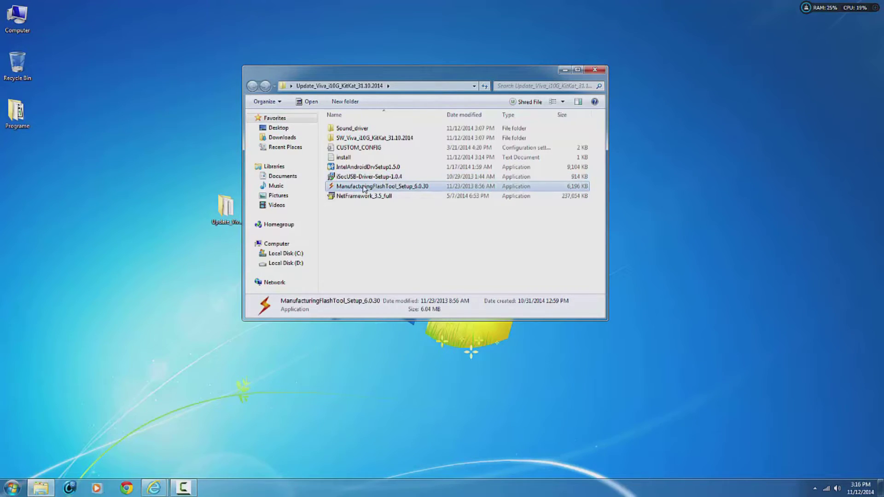
double_click(365, 187)
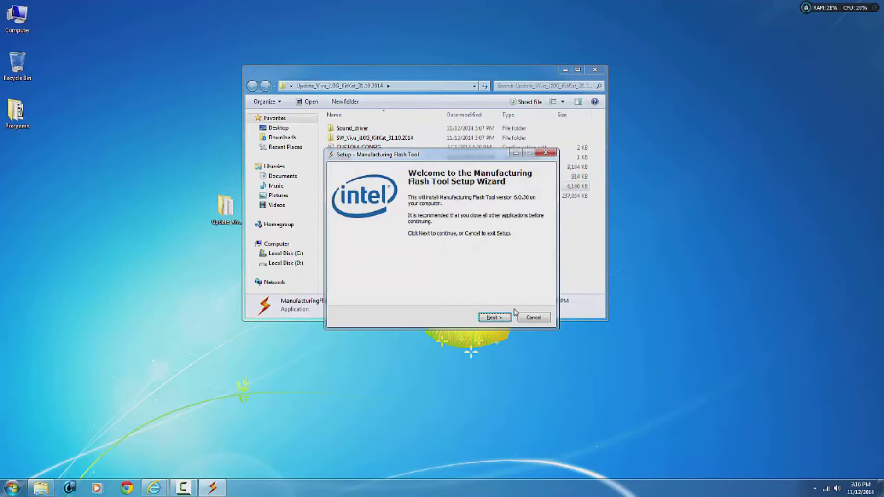
click(495, 317)
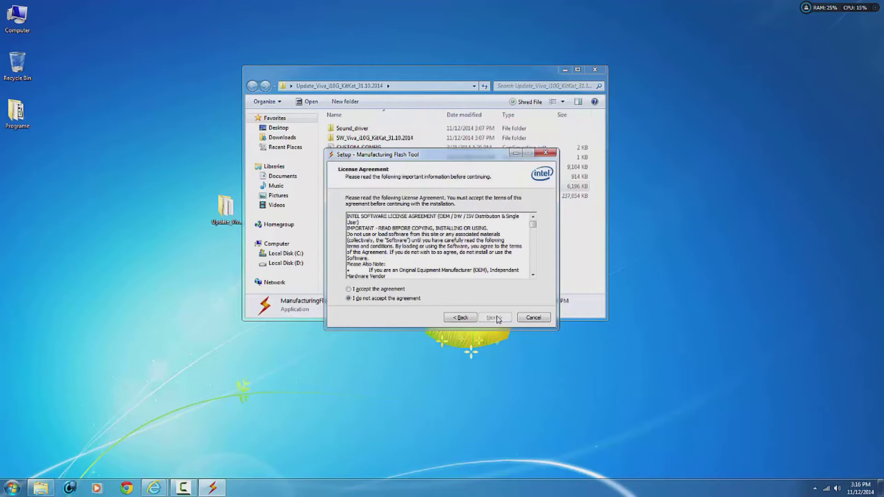
click(375, 289)
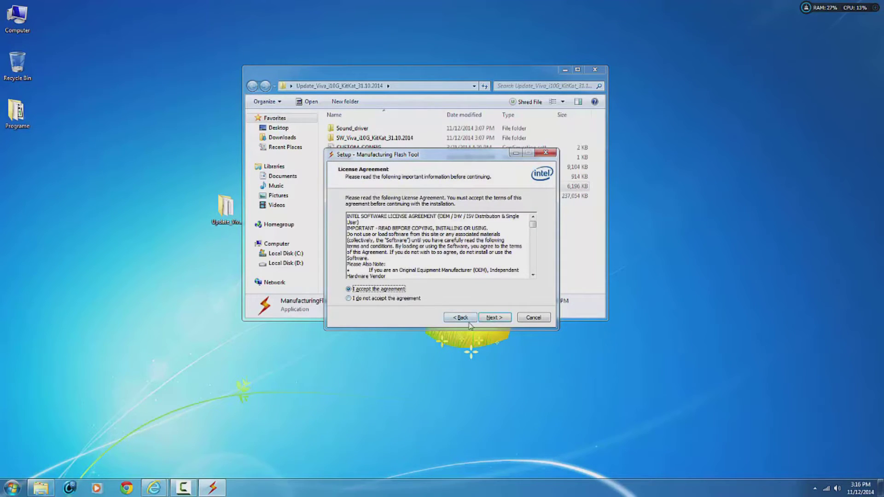
click(494, 318)
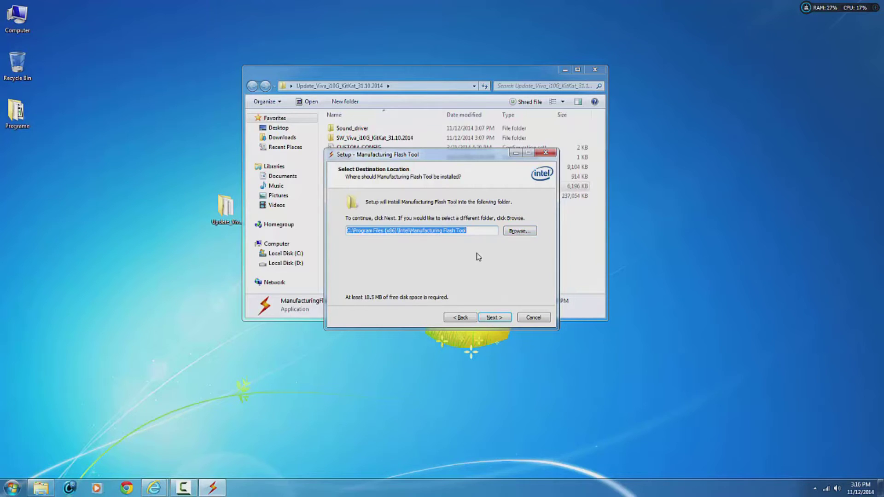
Step: Install Manufacturing Flash Tool in C:\Program Files (x86)\Intel\Manufacturing Flash Tool with a desktop icon, and finish setup without starting the program
click(494, 321)
click(493, 318)
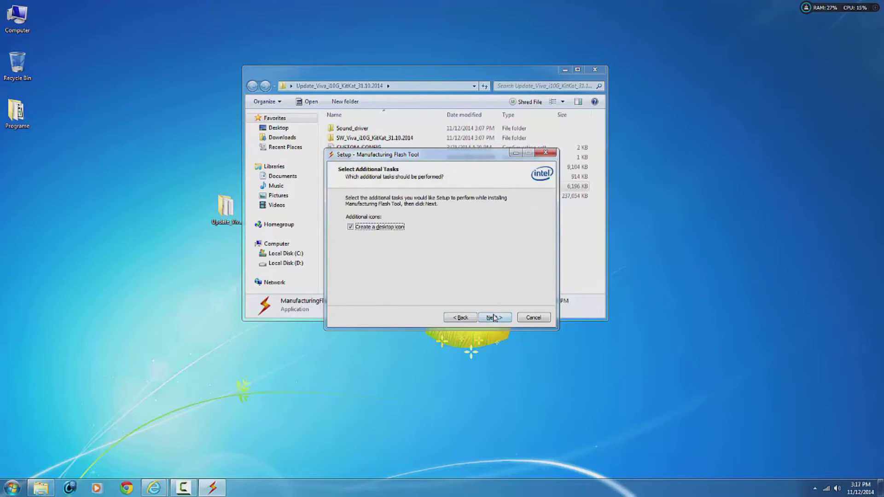
click(493, 318)
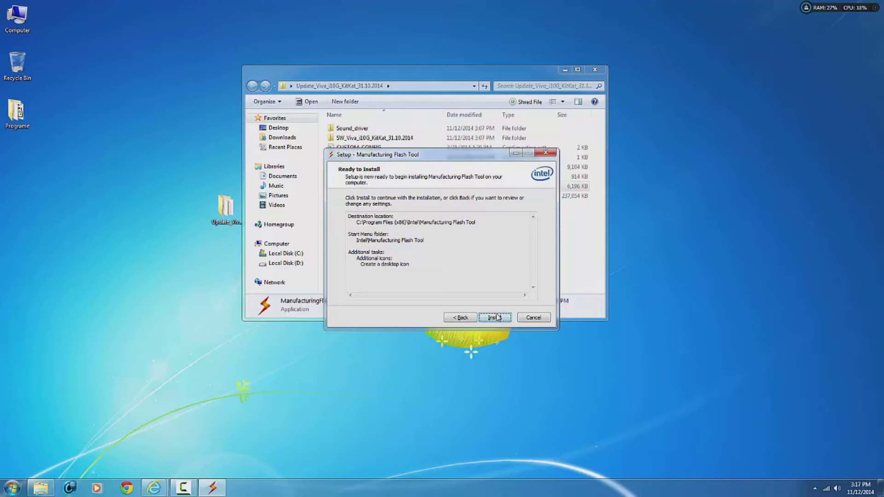
click(494, 318)
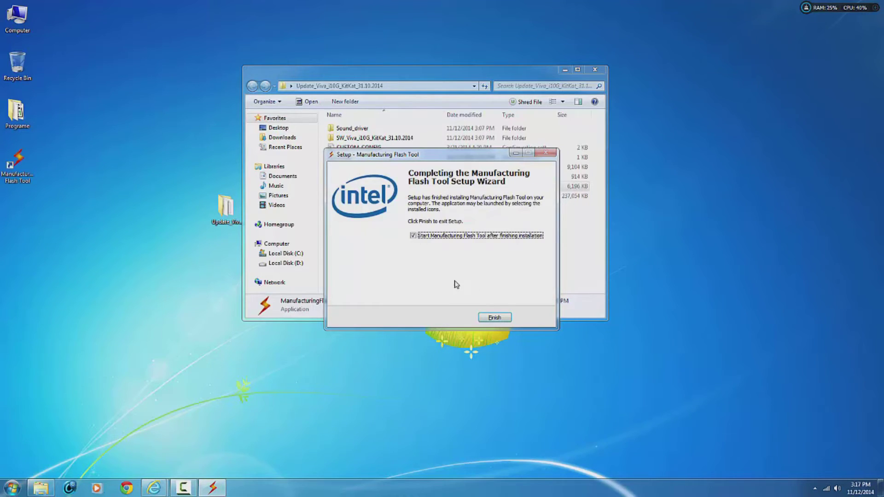
click(413, 235)
click(500, 320)
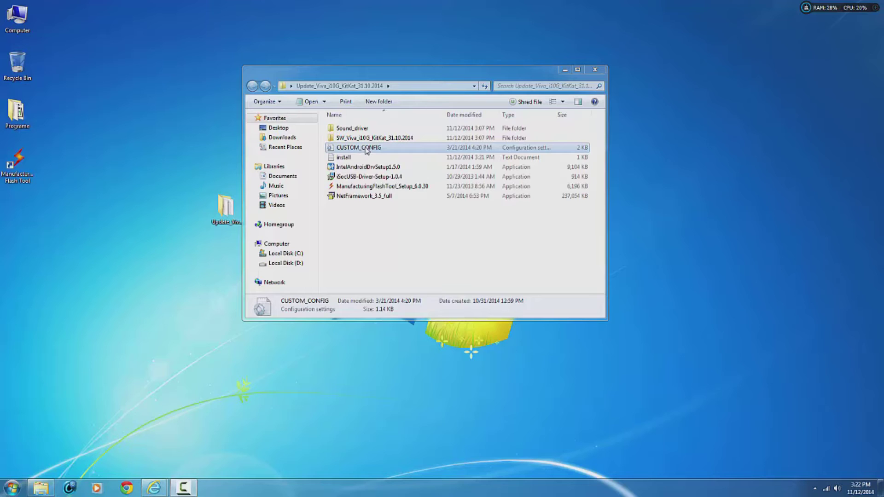
Step: Copy CUSTOM_CONFIG from the update folder into the Manufacturing Flash Tool installation folder, replacing the existing file, and close that folder
right_click(366, 150)
click(407, 280)
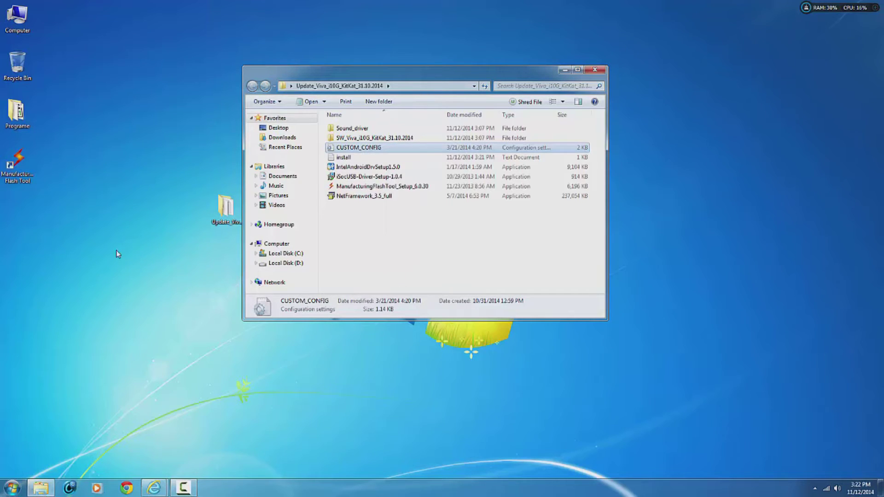
click(18, 164)
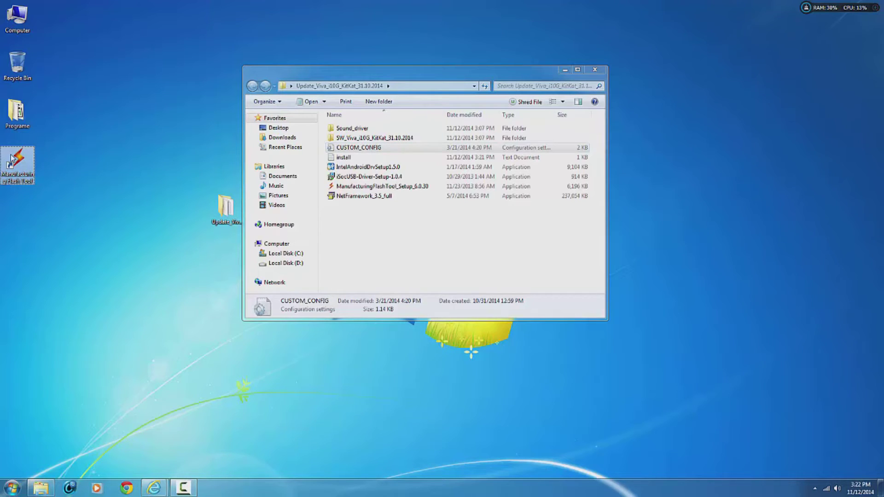
right_click(22, 159)
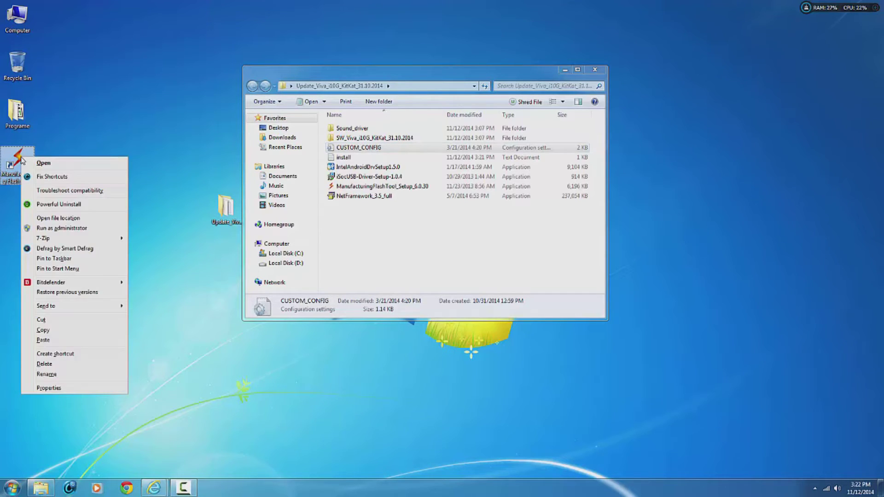
click(65, 218)
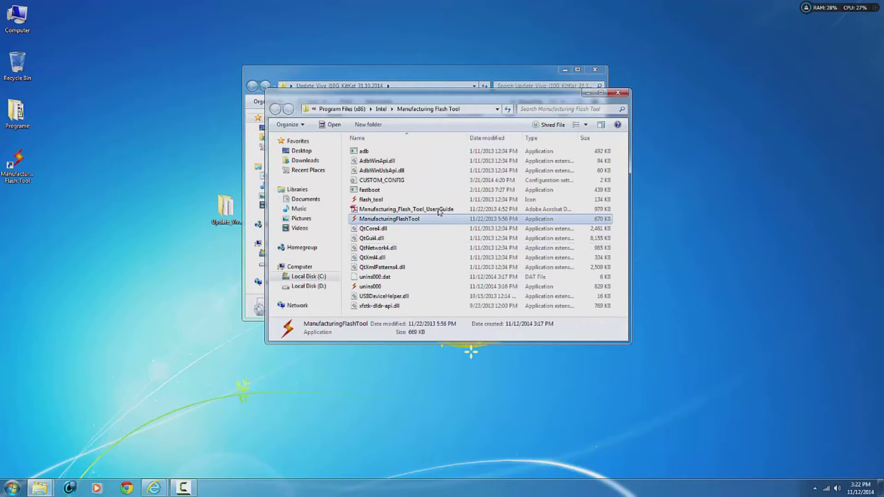
right_click(444, 268)
click(488, 349)
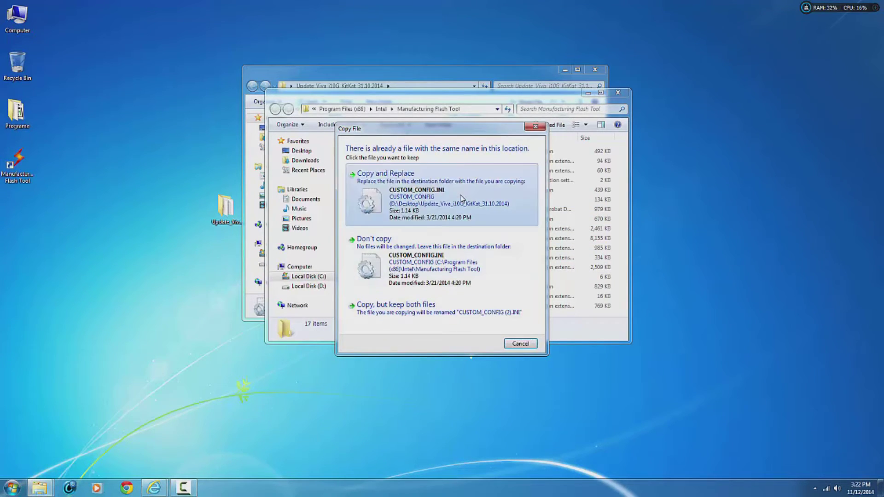
click(453, 209)
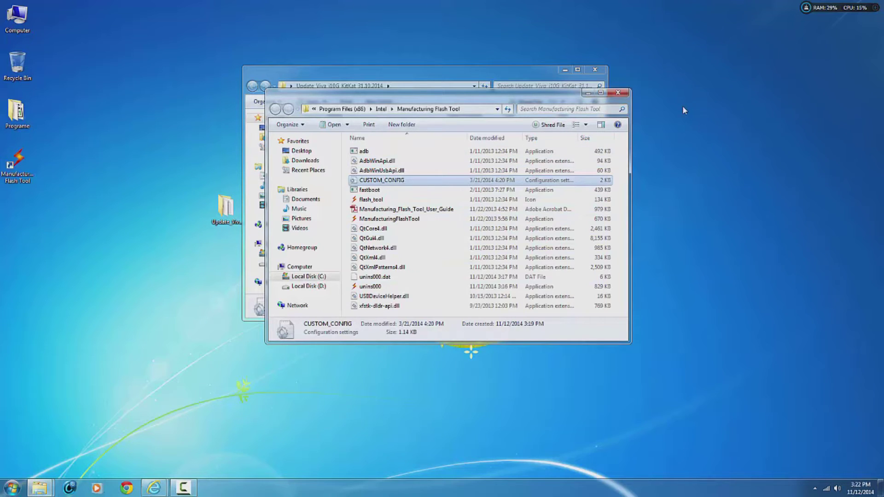
click(618, 93)
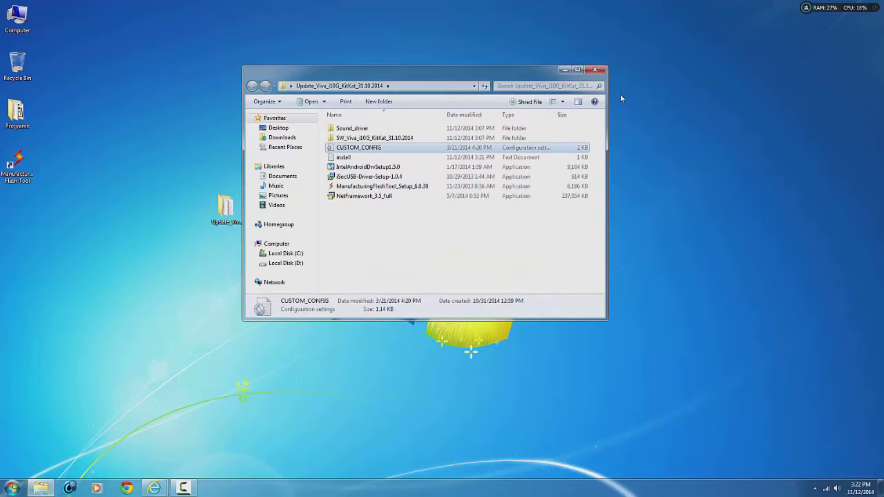
Step: Start Manufacturing Flash Tool and set the SOC devices VID to 8087 in its settings
click(18, 164)
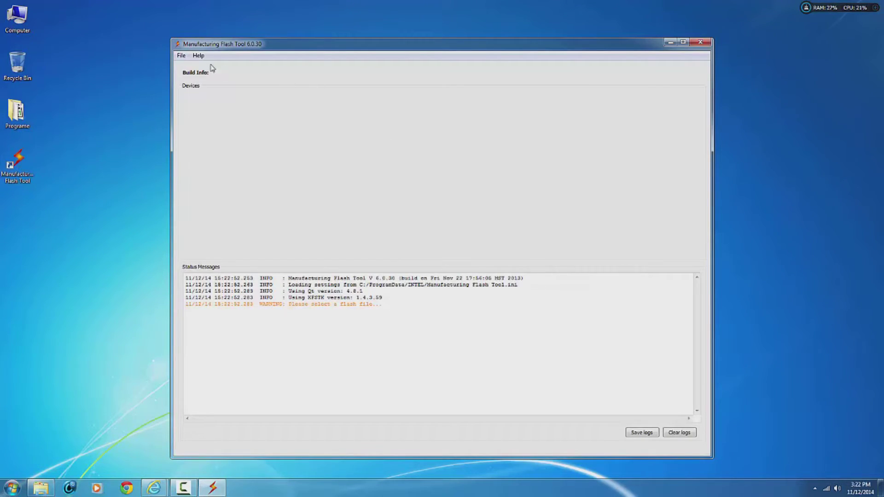
click(182, 57)
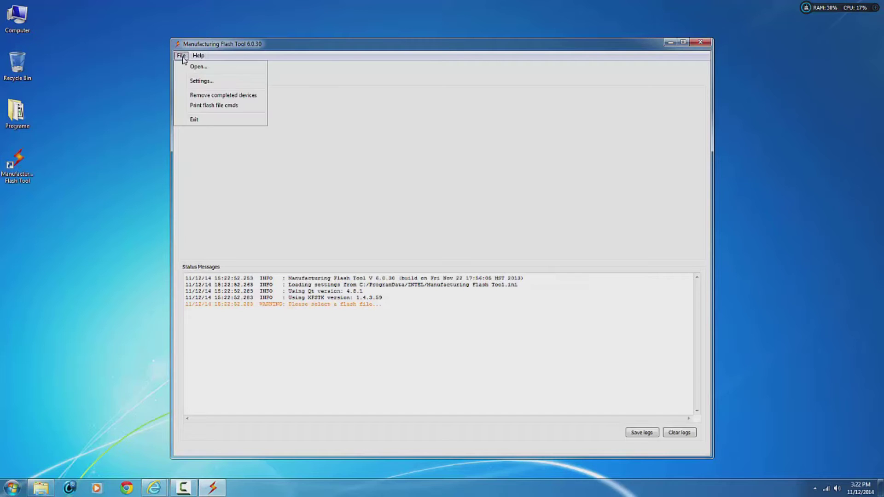
click(208, 82)
click(362, 180)
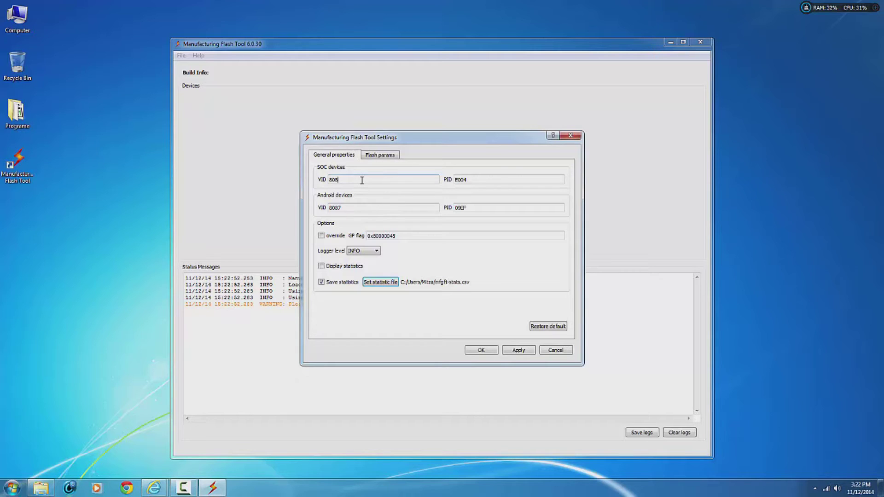
key(Tab)
Step: Set the SOC devices PID to 0A65, apply the settings and close the dialog
click(482, 179)
key(BackSpace)
key(BackSpace)
key(BackSpace)
key(BackSpace)
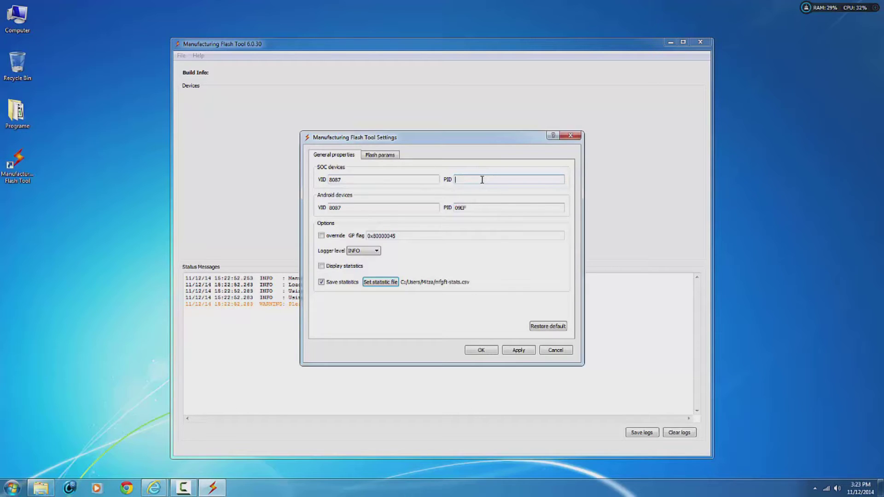
text(0A65)
click(526, 352)
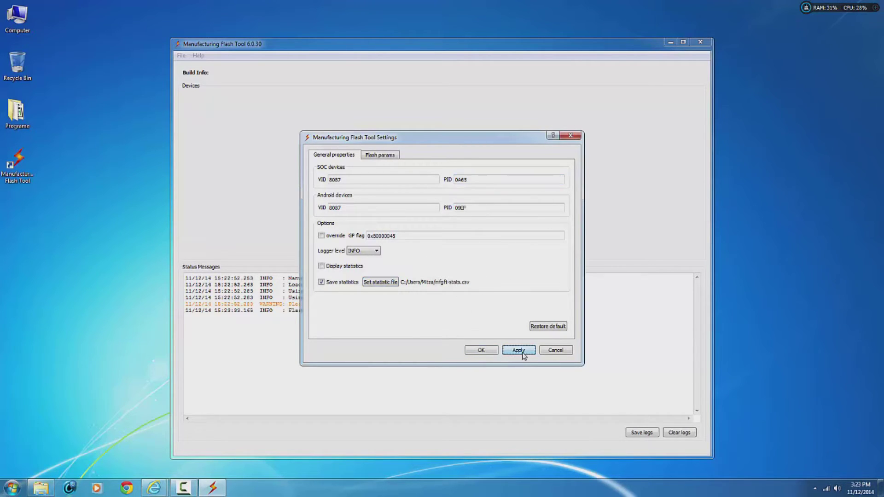
click(479, 351)
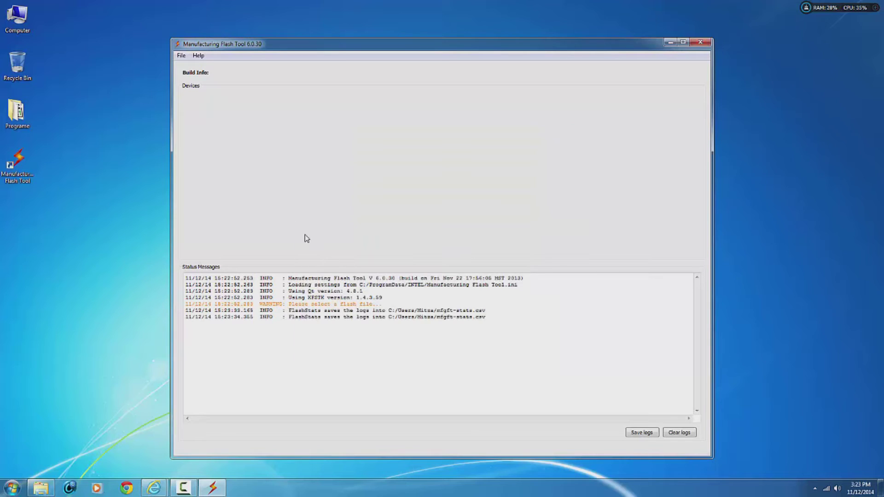
Step: Try to load the zipped Update_Viva_i10G_KitKat_31.10.2014 archive from the desktop as the flash file
click(181, 56)
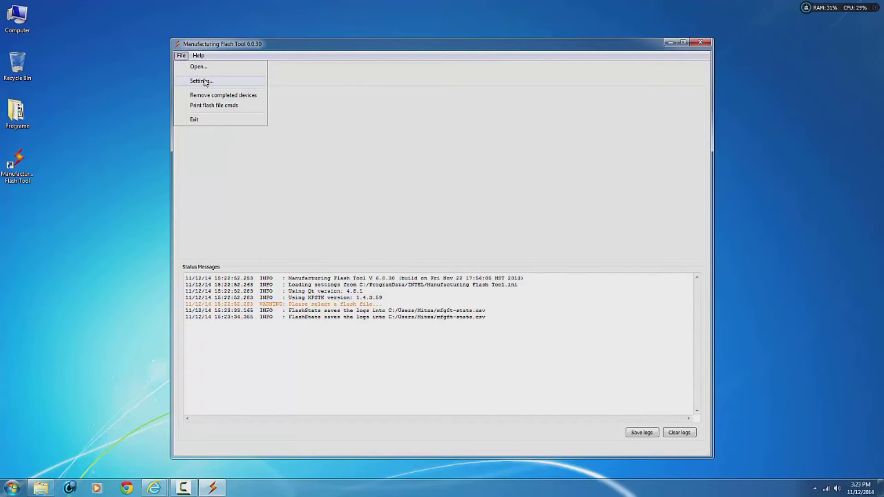
click(199, 68)
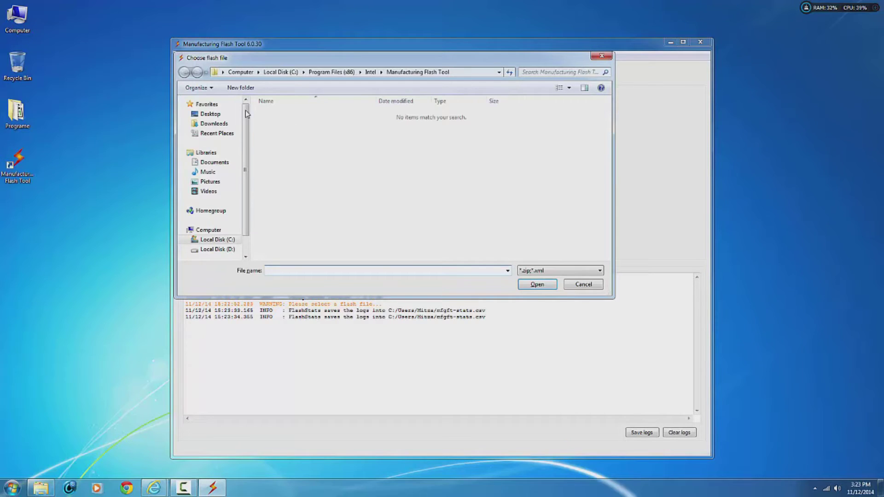
click(225, 124)
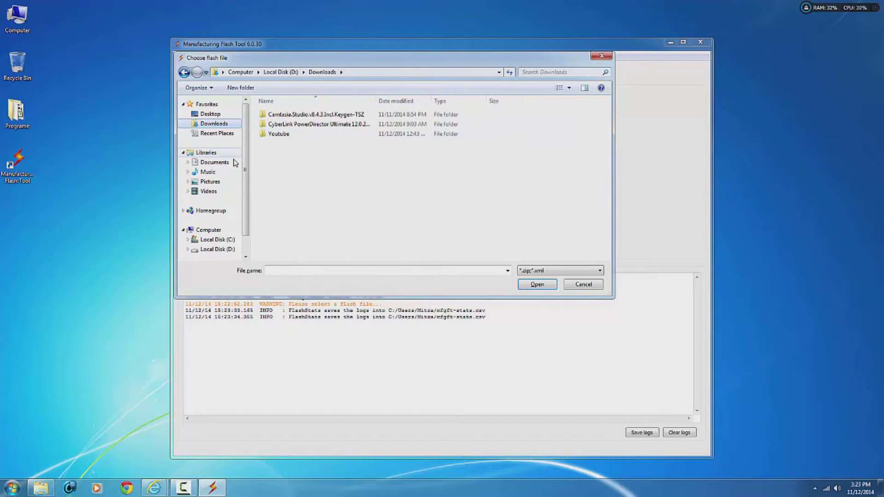
click(205, 115)
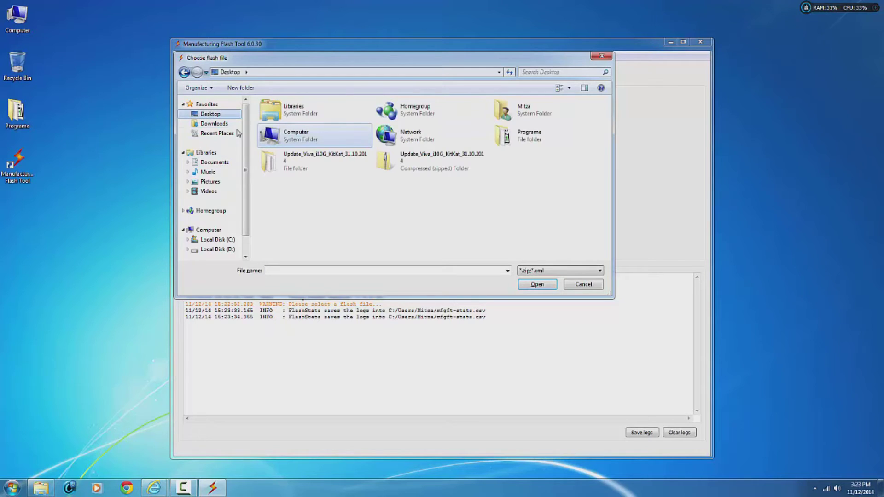
double_click(405, 161)
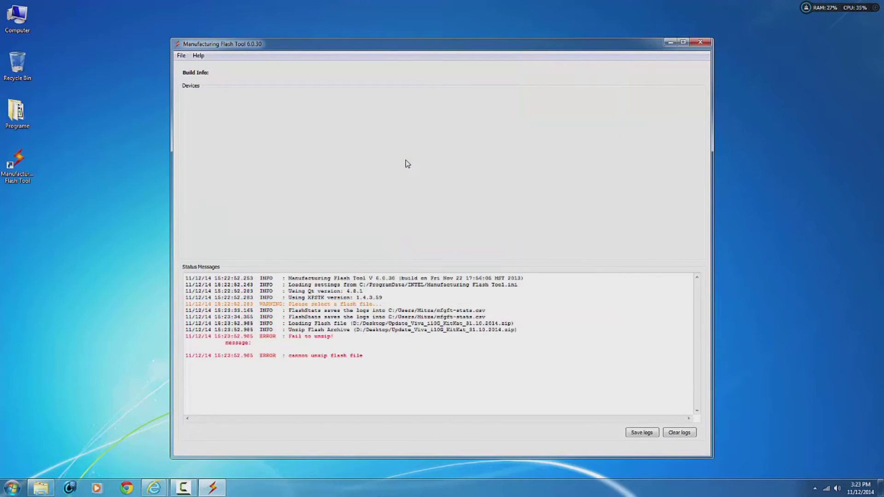
Step: Open the flash XML file from the SW_Viva_i10G_KitKat_31.10.2014 subfolder of the extracted update folder as the flash file
click(181, 56)
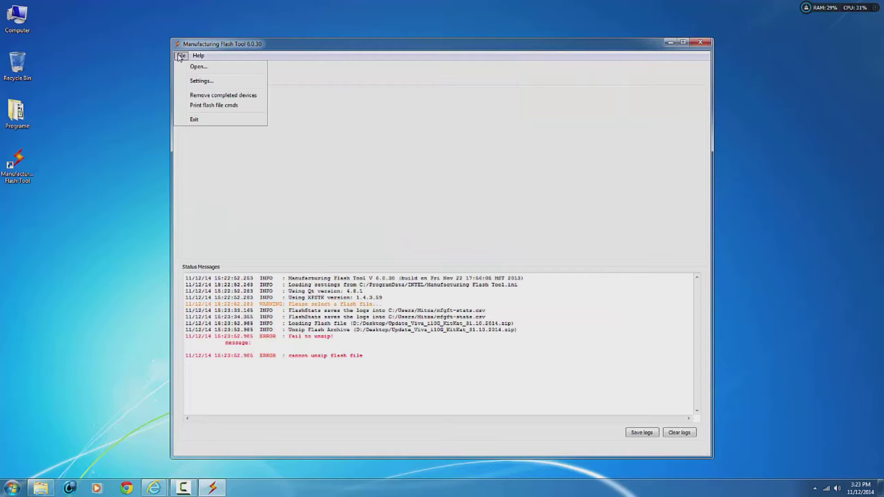
click(198, 67)
double_click(311, 161)
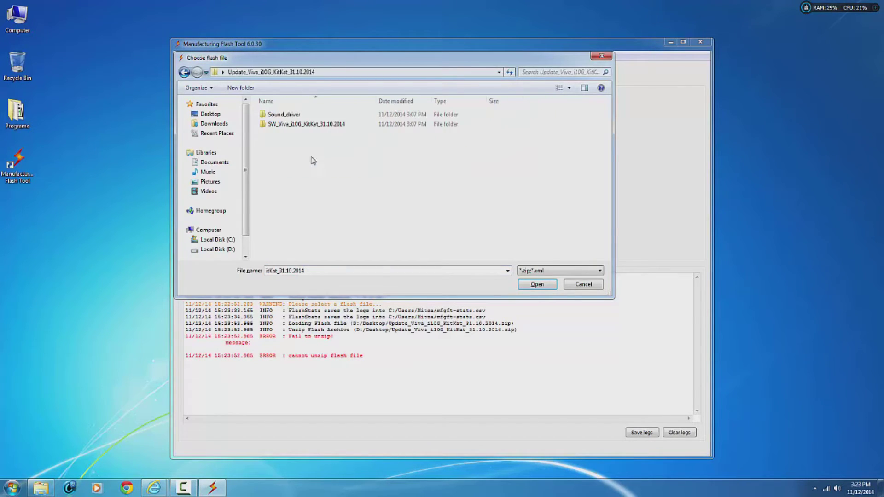
click(287, 125)
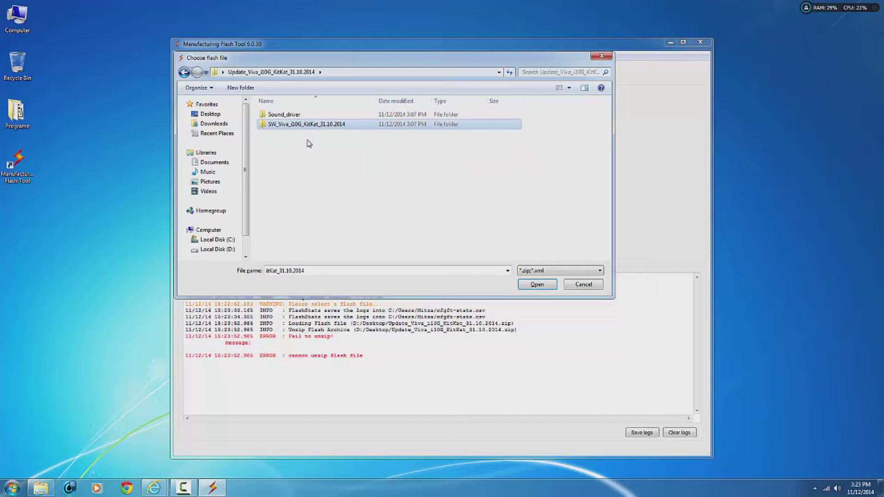
double_click(311, 126)
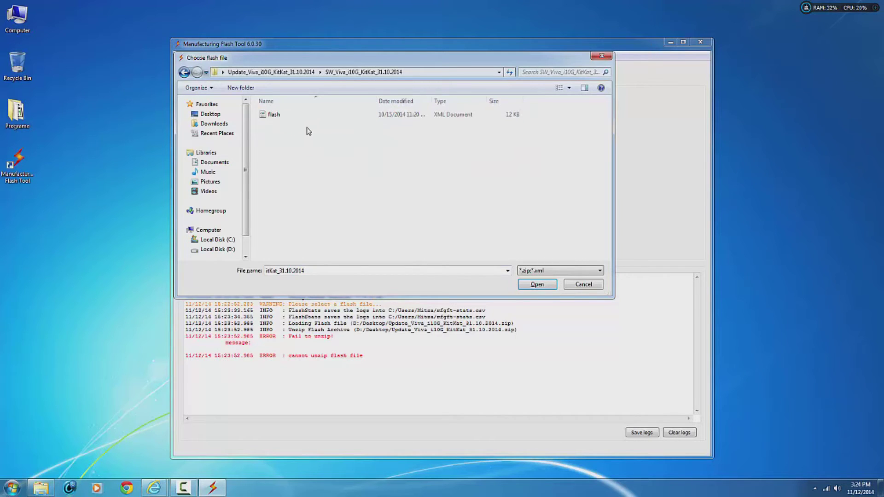
click(279, 119)
drag(298, 62, 365, 114)
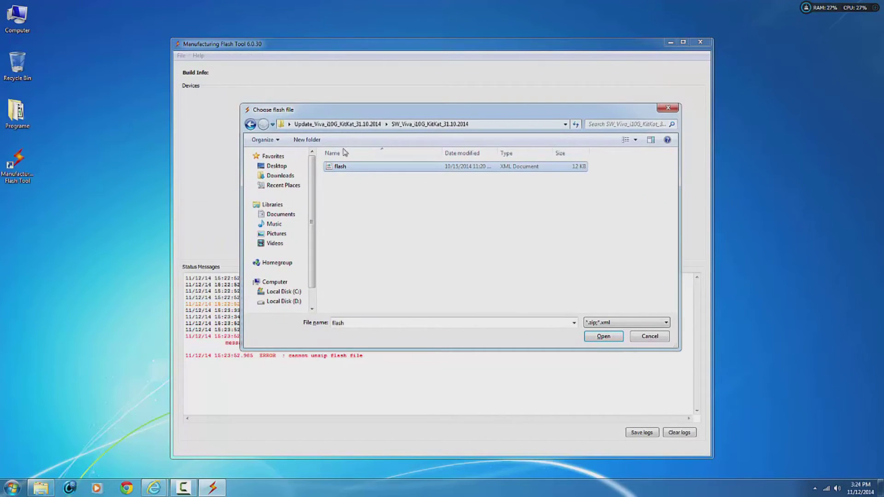
click(248, 125)
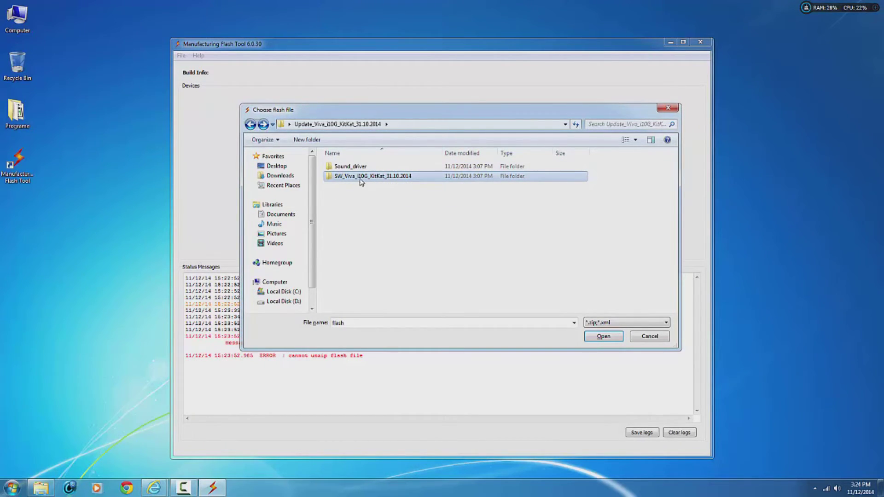
double_click(376, 179)
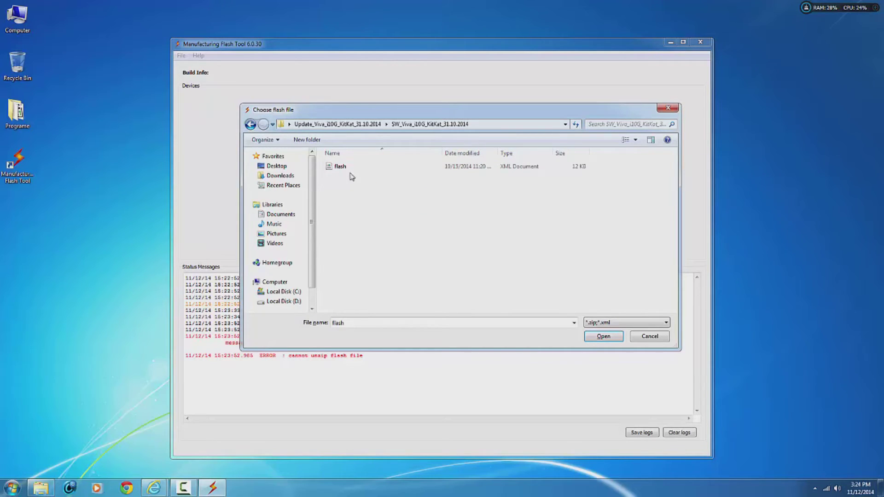
click(345, 168)
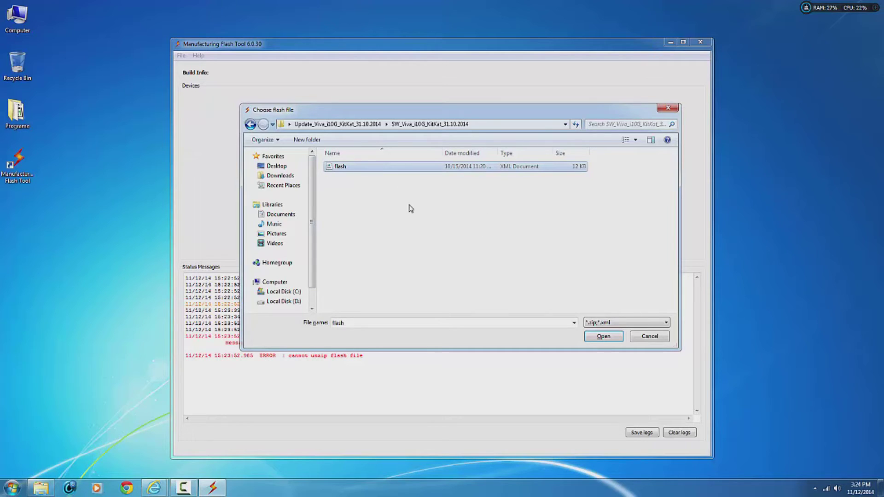
click(603, 337)
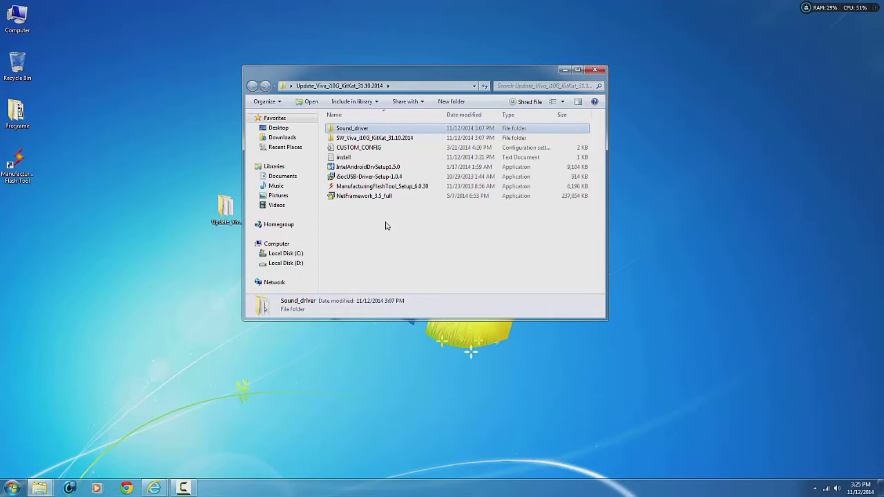
Step: Copy the Sound_driver folder from the extracted Update_Viva_i10G_KitKat_31.10.2014 folder into the root of Local Disk (D:)
right_click(361, 131)
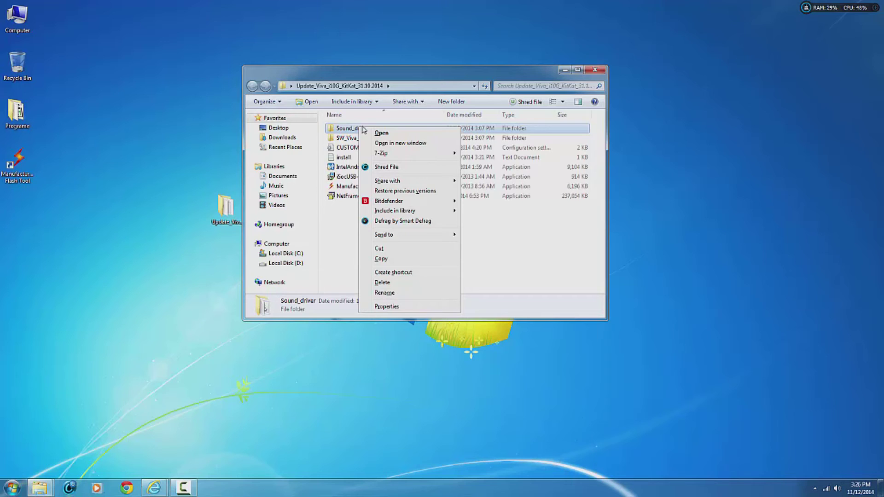
drag(415, 70, 570, 94)
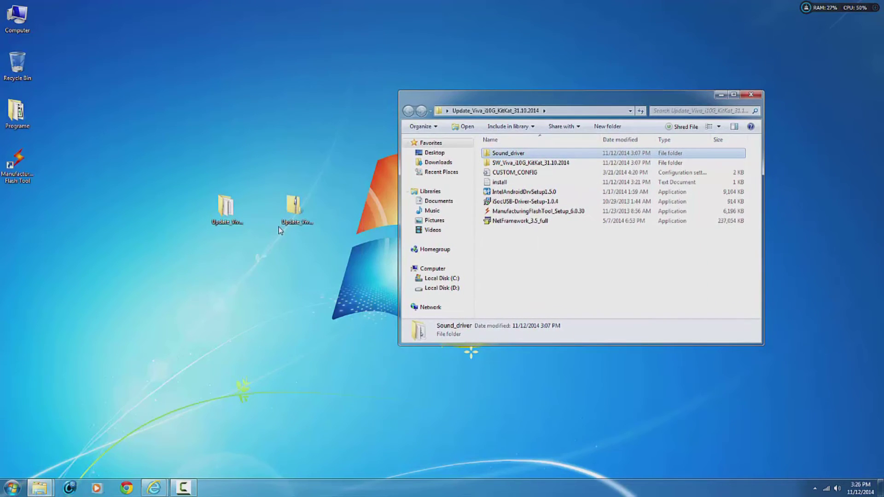
click(295, 209)
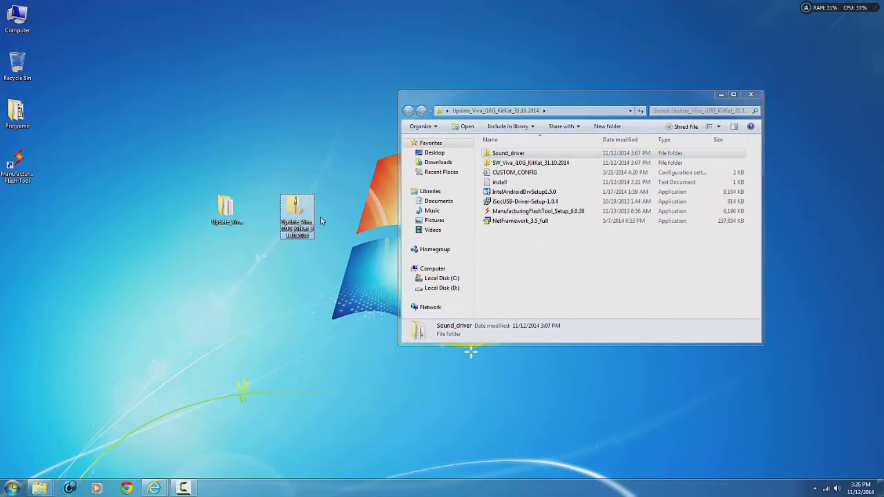
click(517, 155)
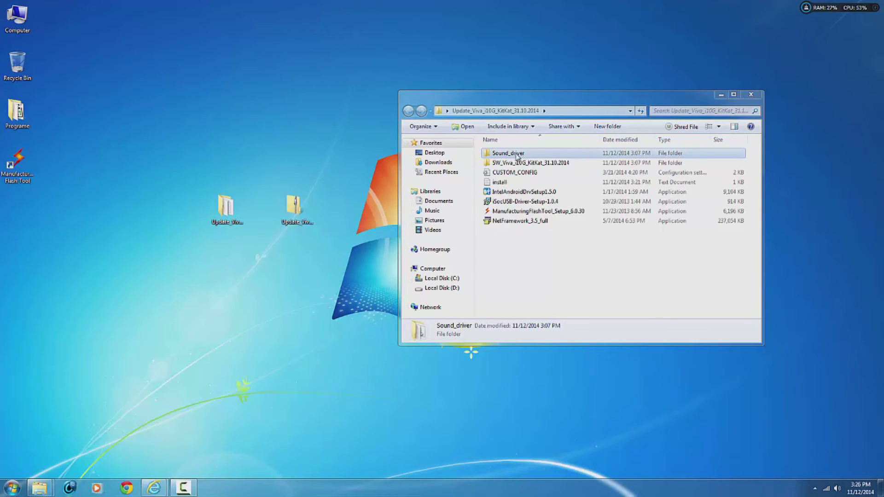
right_click(517, 155)
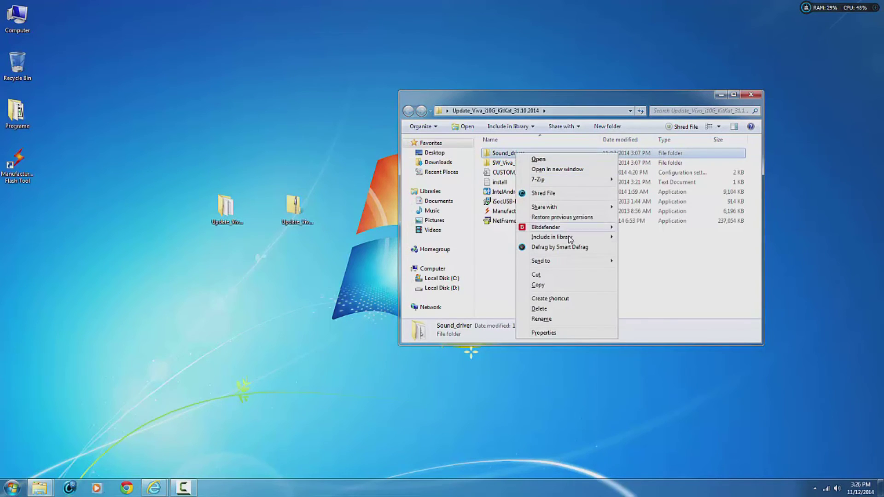
click(549, 289)
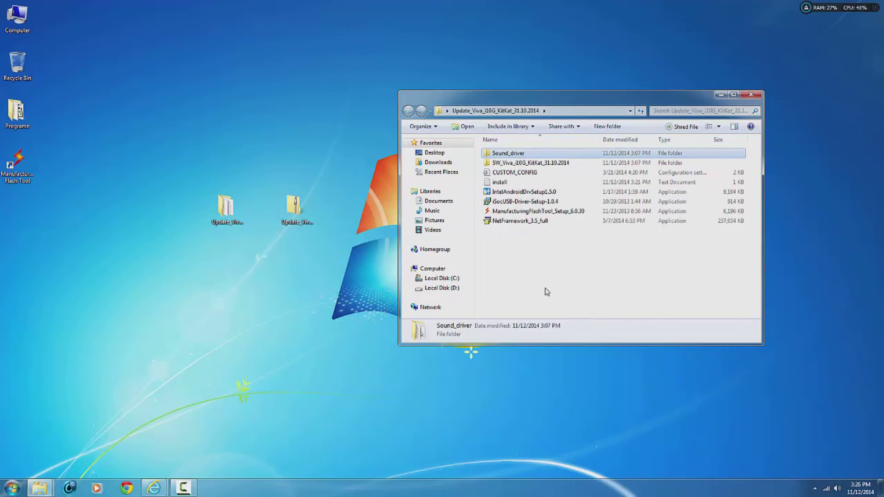
click(433, 290)
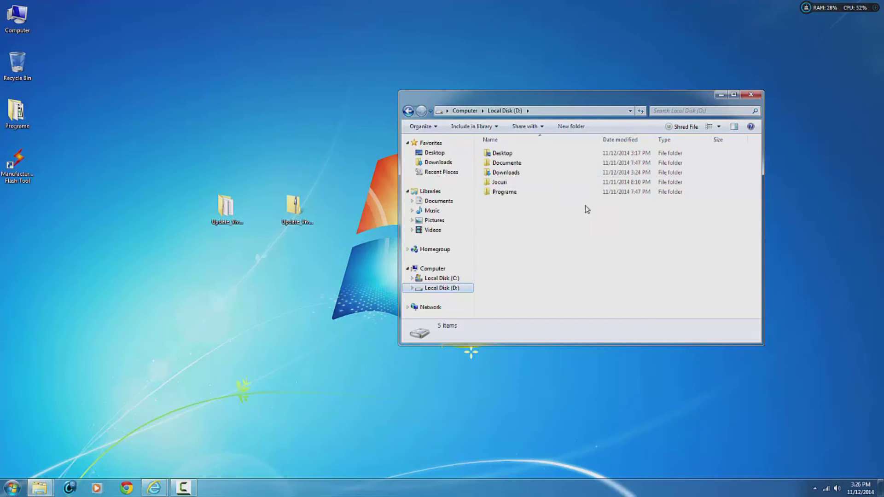
right_click(506, 215)
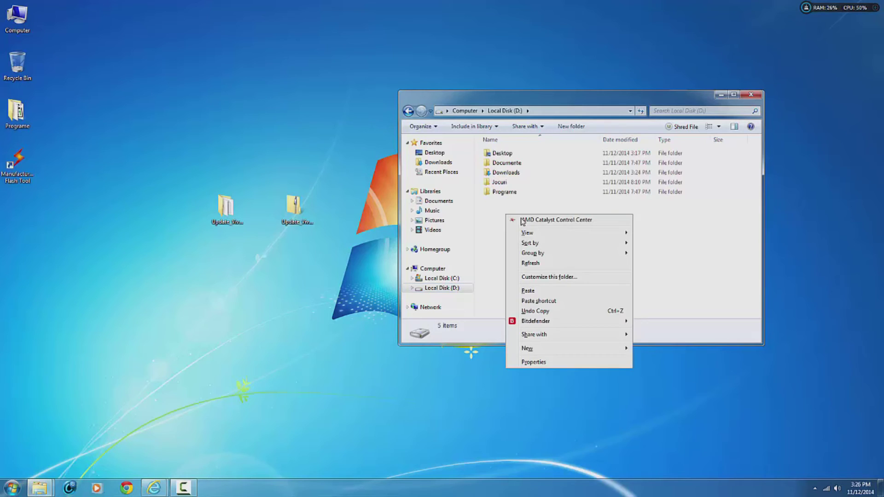
click(551, 292)
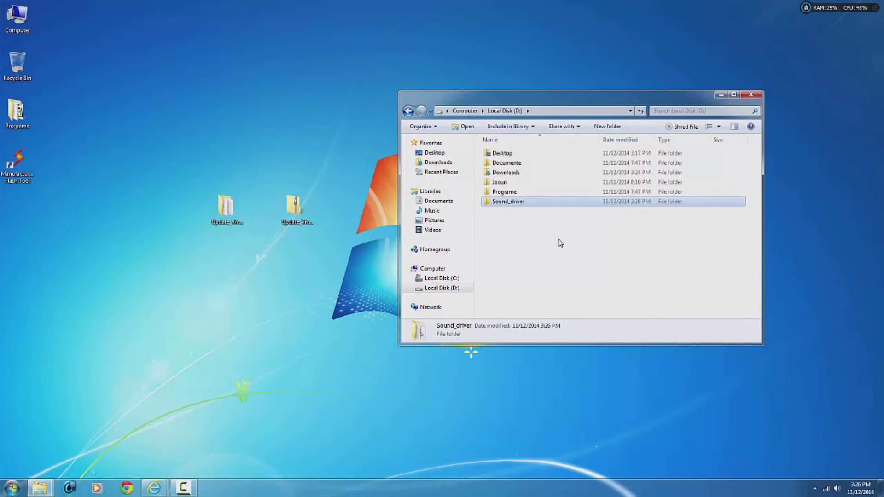
Step: Run the update batch file from the Sound_driver folder on drive D: as administrator, and close its command window
double_click(511, 202)
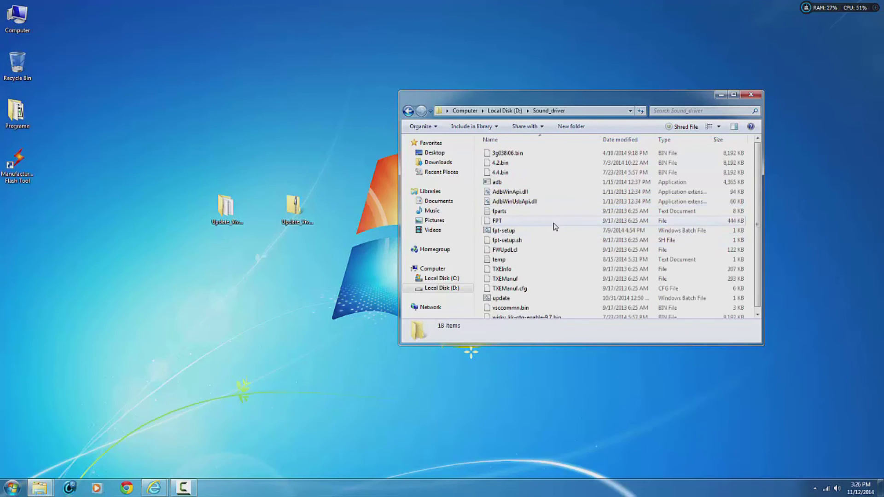
scroll(555, 227, down, 1)
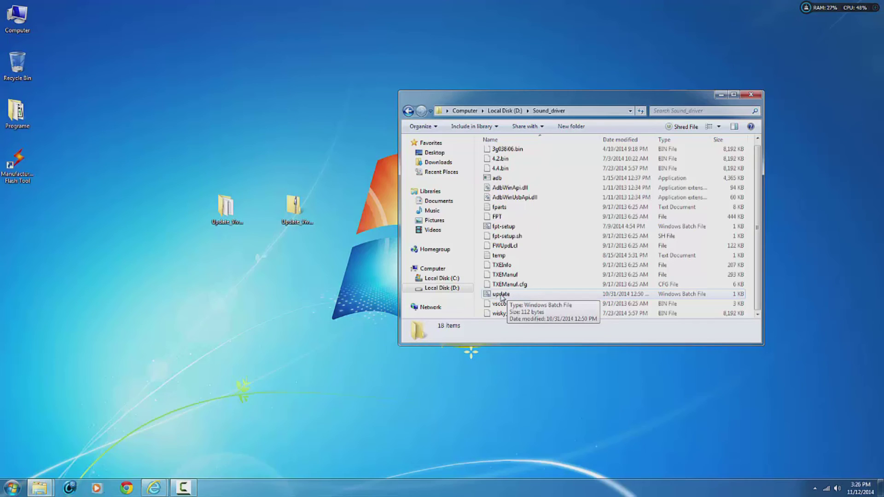
right_click(500, 297)
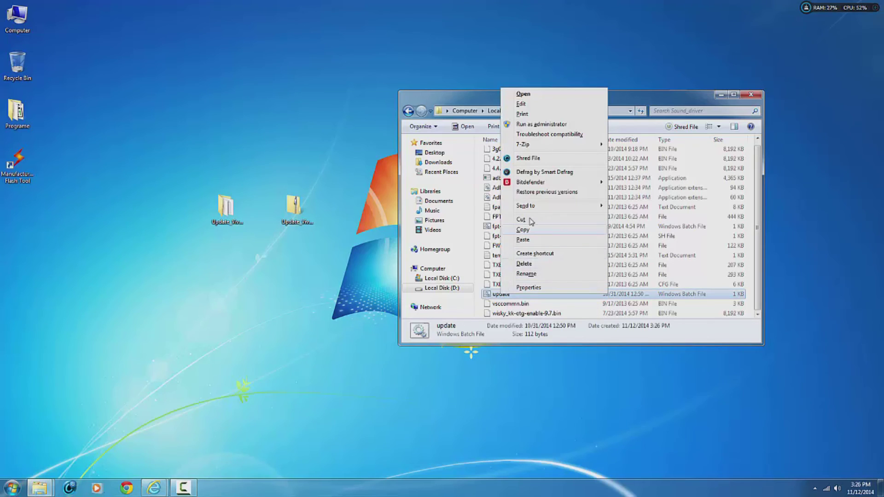
click(558, 125)
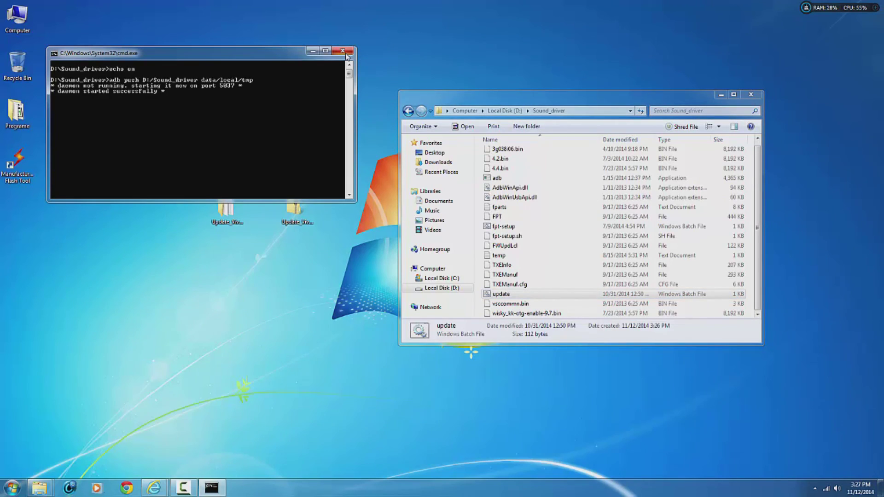
click(342, 51)
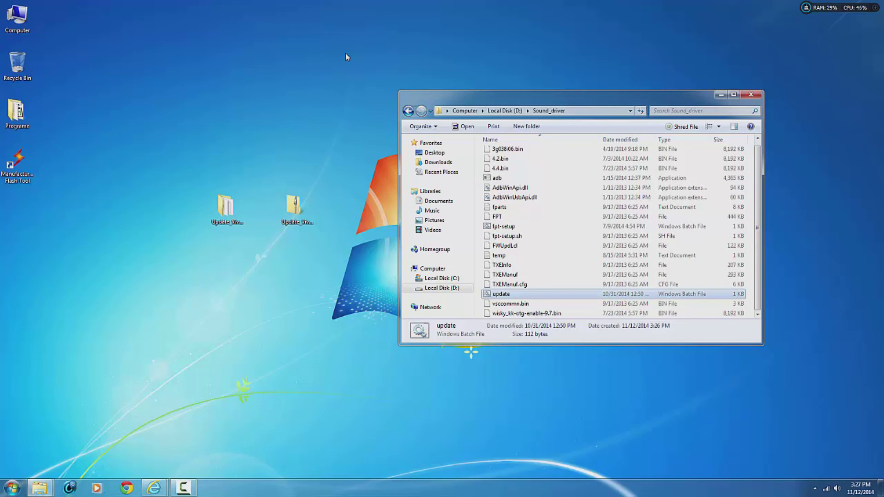